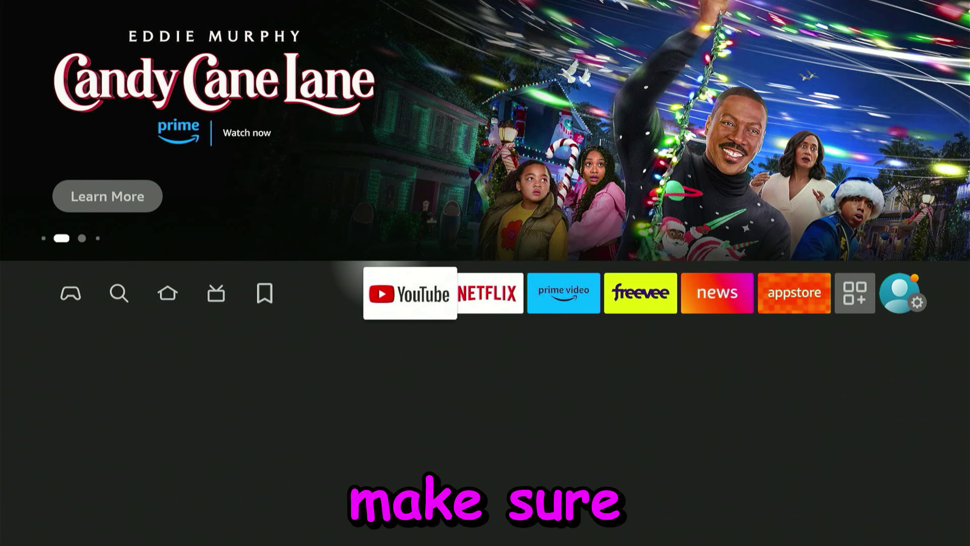
Step: Search Fire TV for 'Downloader' by entering D and picking the Downloader suggestion
{"action": "key", "text": "Right"}
{"action": "key", "text": "Right"}
{"action": "key", "text": "Left"}
{"action": "key", "text": "Left"}
{"action": "key", "text": "Left"}
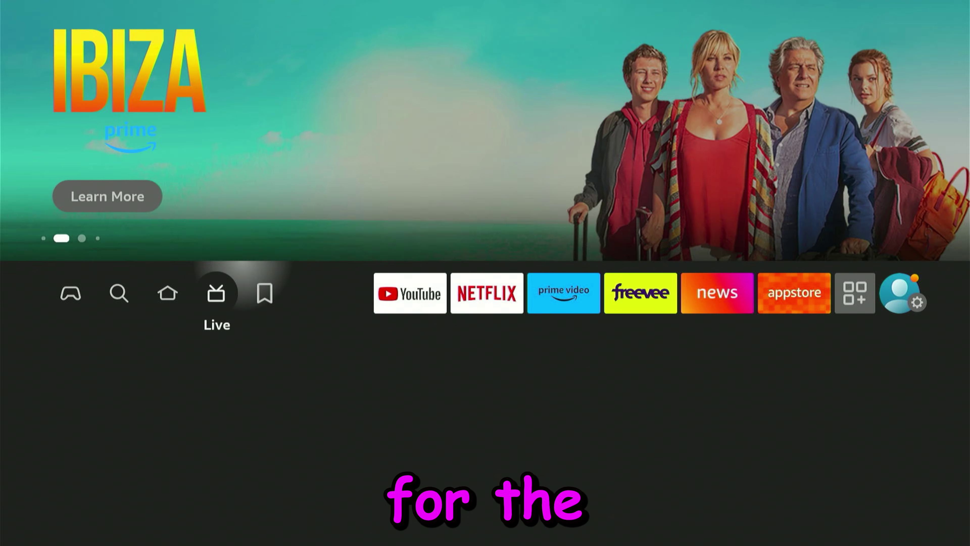
{"action": "key", "text": "Left"}
{"action": "key", "text": "Left"}
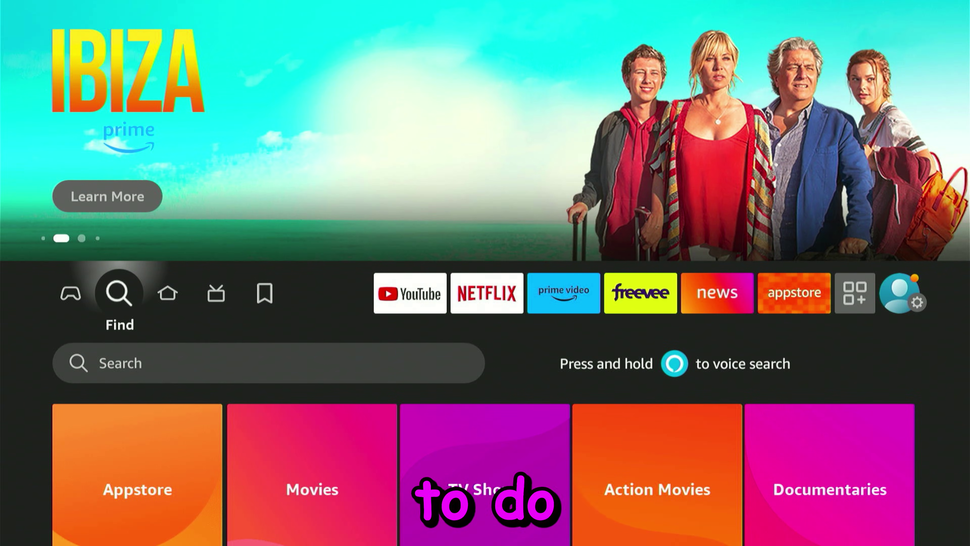
{"action": "key", "text": "Down"}
{"action": "key", "text": "Return"}
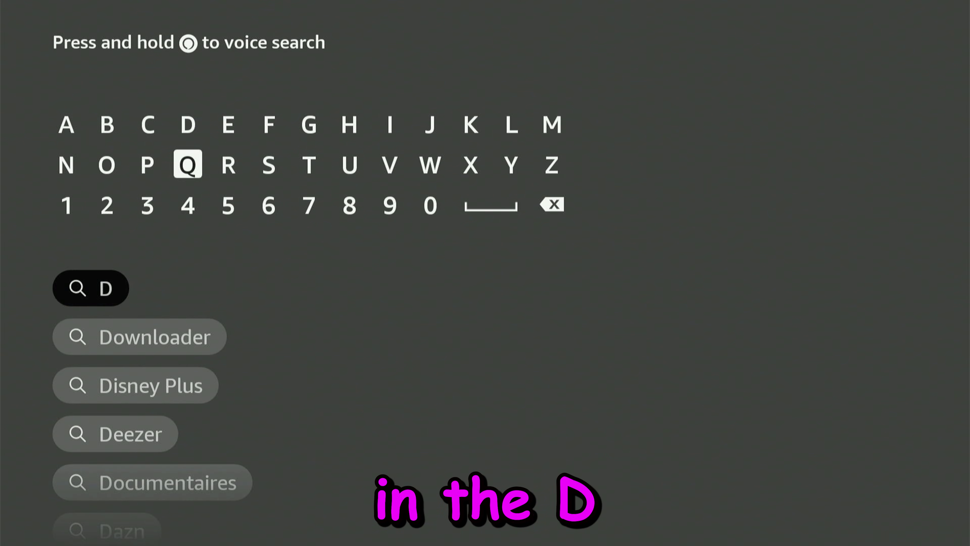
{"action": "key", "text": "Down"}
{"action": "key", "text": "Down"}
{"action": "key", "text": "Down"}
{"action": "key", "text": "Return"}
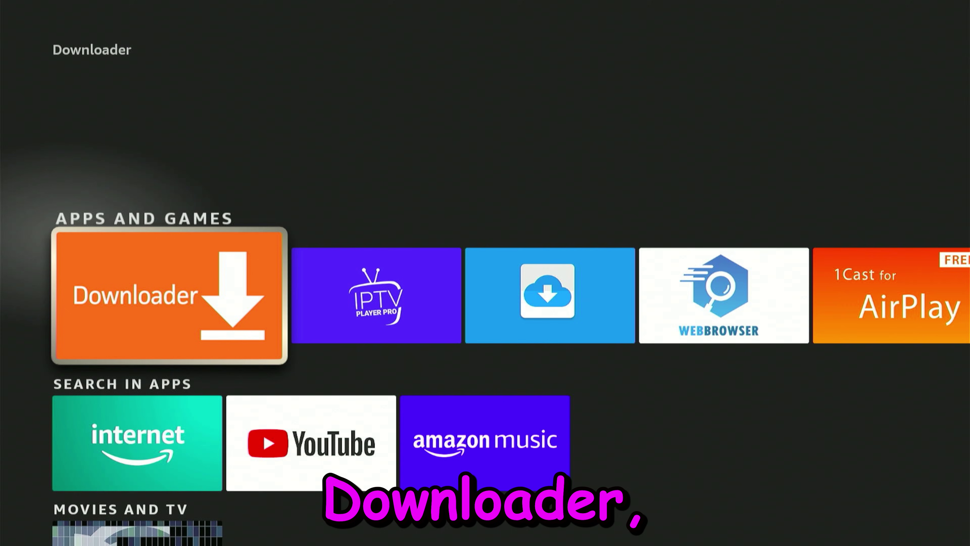
Step: Get and open Downloader, choose Allow for file access, and OK the Quick Start Guide
{"action": "key", "text": "Return"}
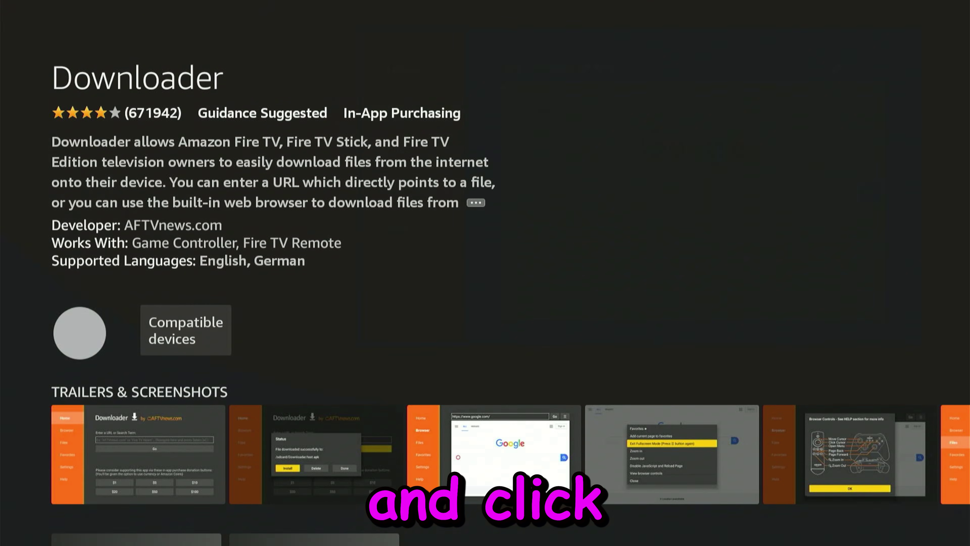
{"action": "key", "text": "Return"}
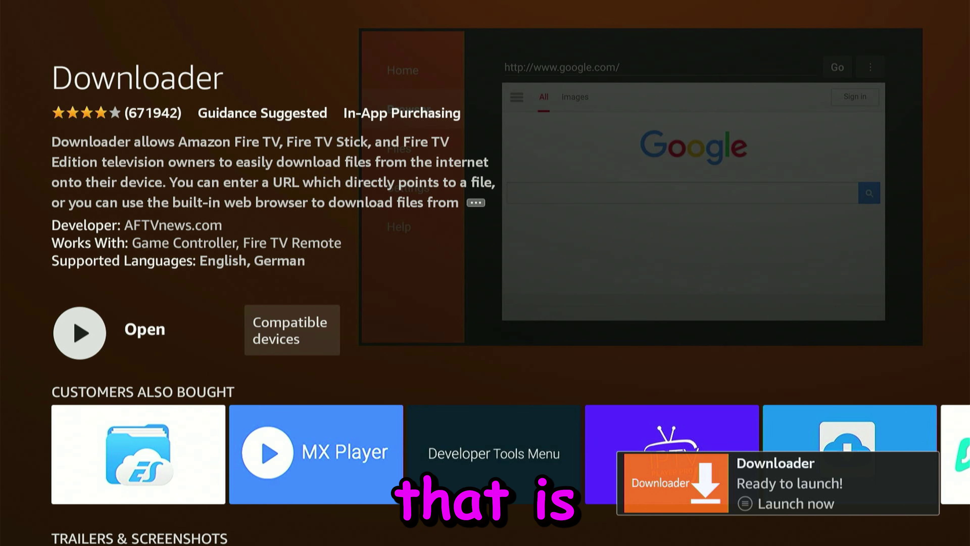
{"action": "key", "text": "Return"}
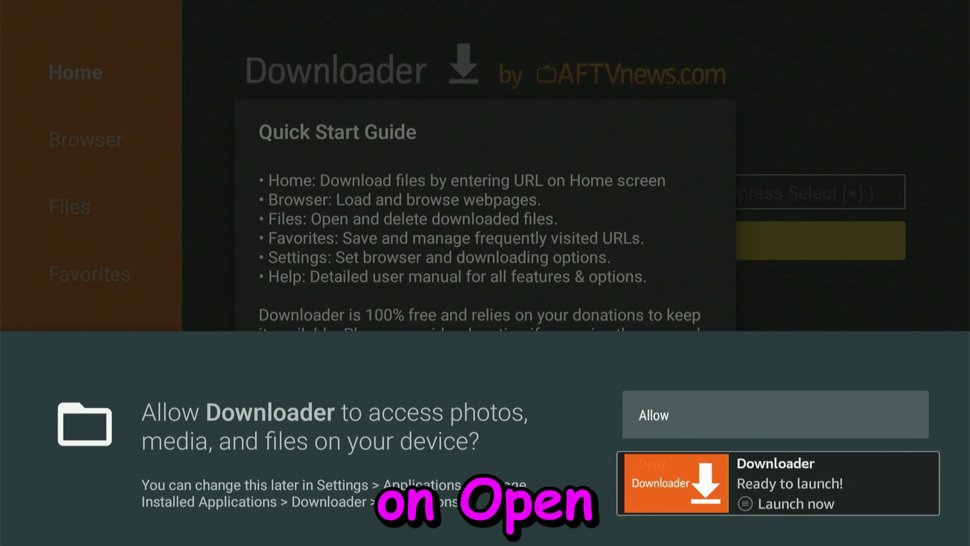
{"action": "key", "text": "Return"}
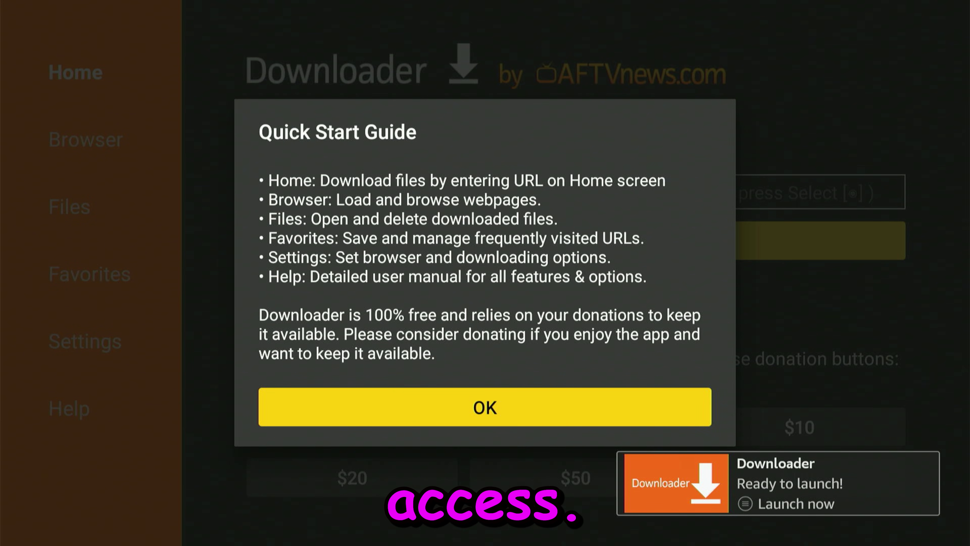
{"action": "key", "text": "Return"}
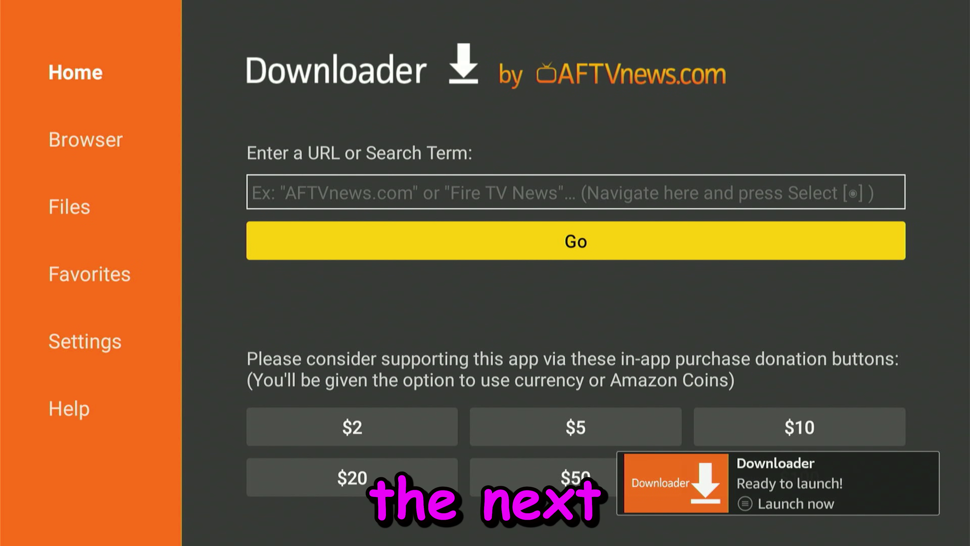
Step: From Home, go to Settings > My Fire TV, view About, then back out
{"action": "key", "text": "Home"}
{"action": "key", "text": "Right"}
{"action": "key", "text": "Right"}
{"action": "key", "text": "Right"}
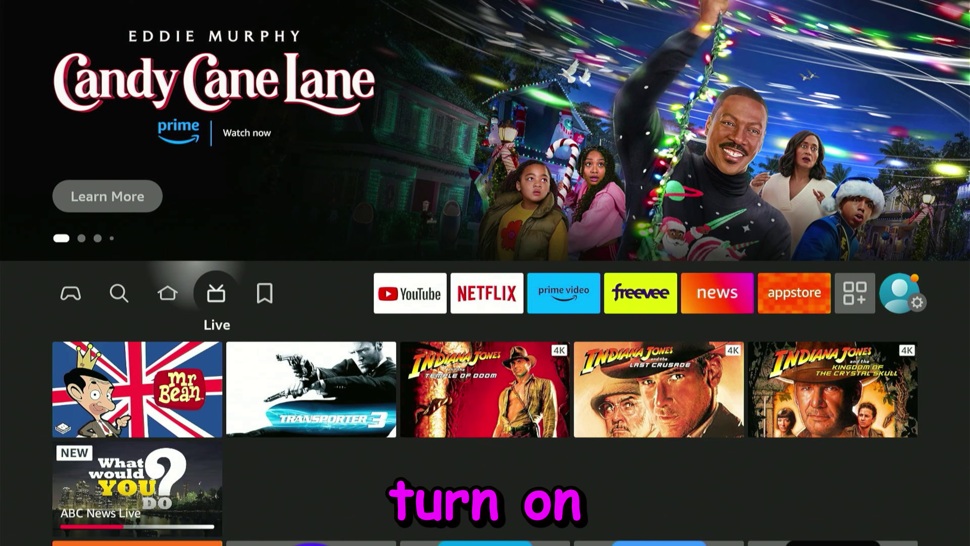
{"action": "key", "text": "Right"}
{"action": "key", "text": "Right"}
{"action": "key", "text": "Right"}
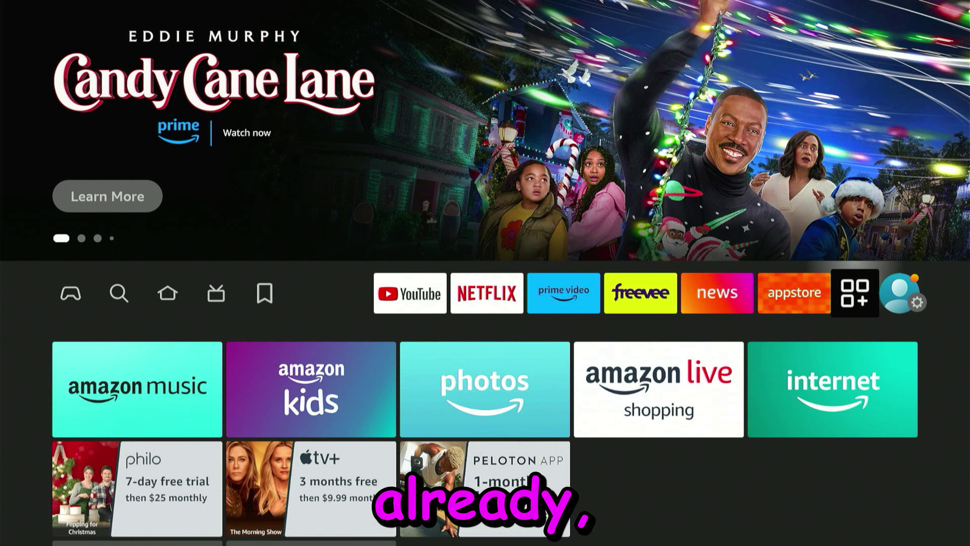
{"action": "key", "text": "Down"}
{"action": "key", "text": "Down"}
{"action": "key", "text": "Down"}
{"action": "key", "text": "Right"}
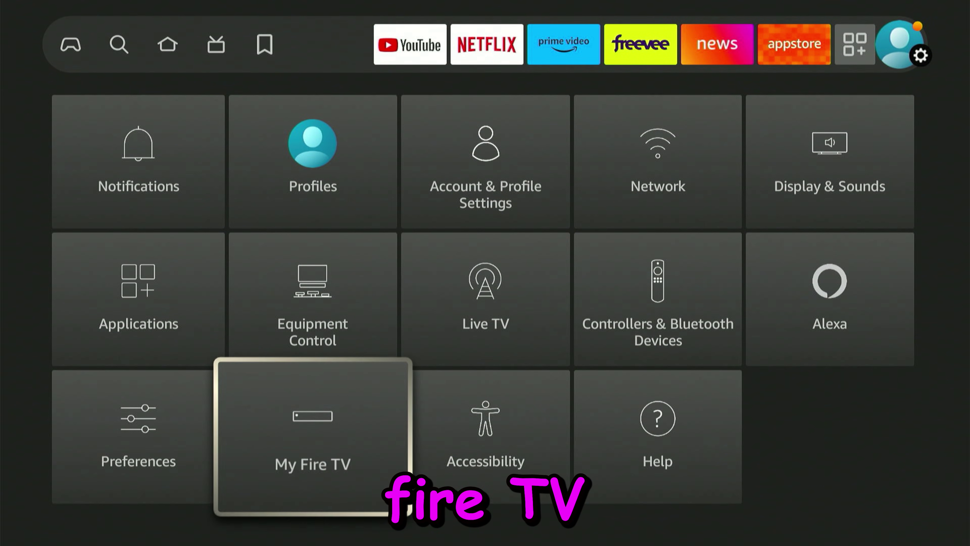
{"action": "key", "text": "Return"}
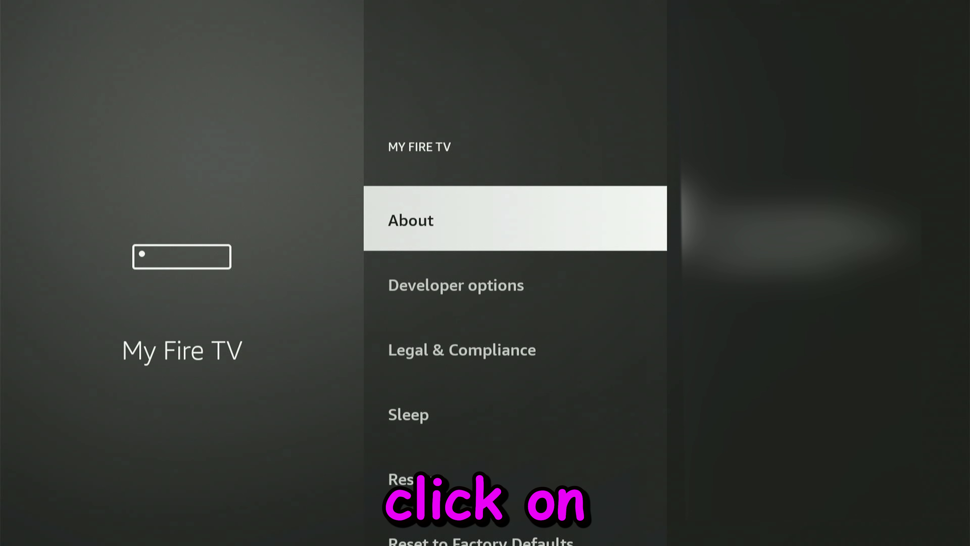
{"action": "key", "text": "Return"}
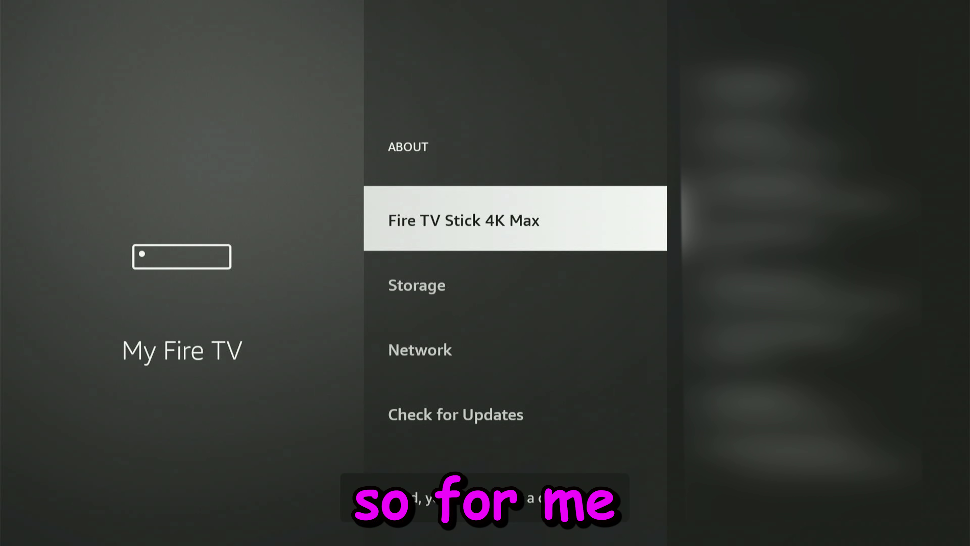
{"action": "key", "text": "Escape"}
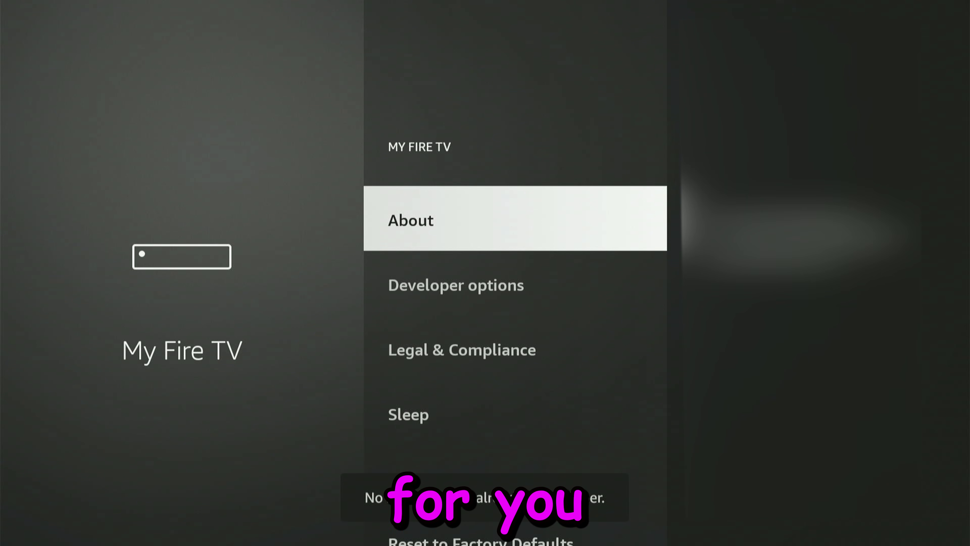
Step: Switch Downloader ON under Developer options > Install unknown apps, then go Home
{"action": "key", "text": "Down"}
{"action": "key", "text": "Return"}
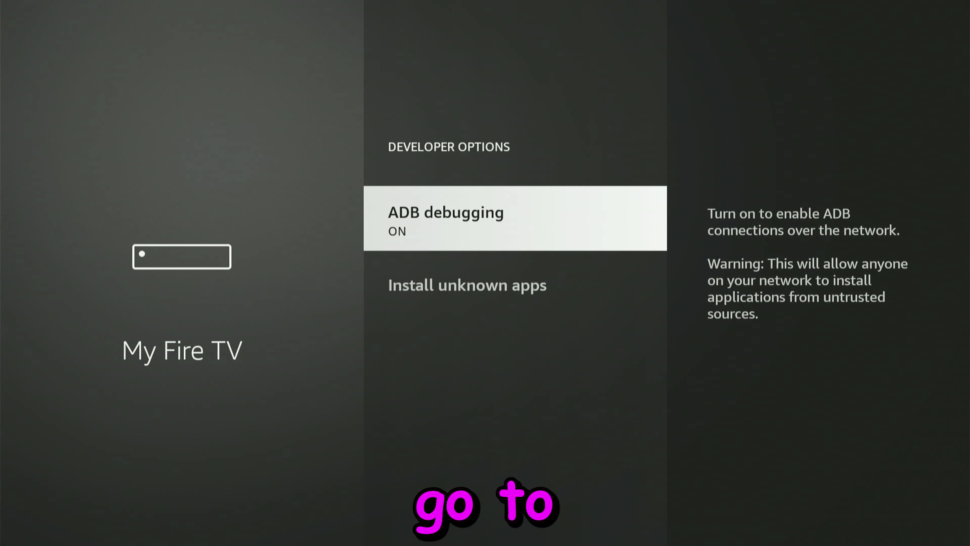
{"action": "key", "text": "Down"}
{"action": "key", "text": "Return"}
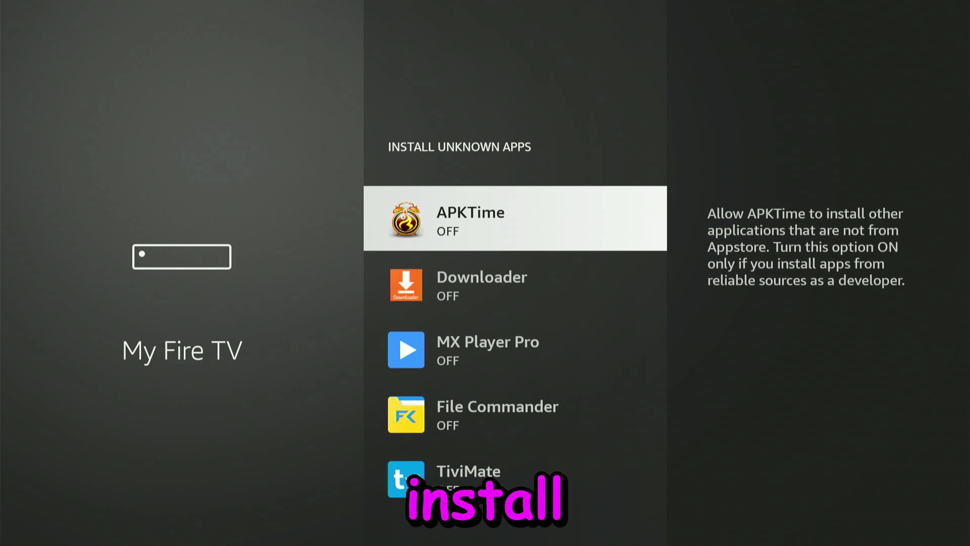
{"action": "key", "text": "Down"}
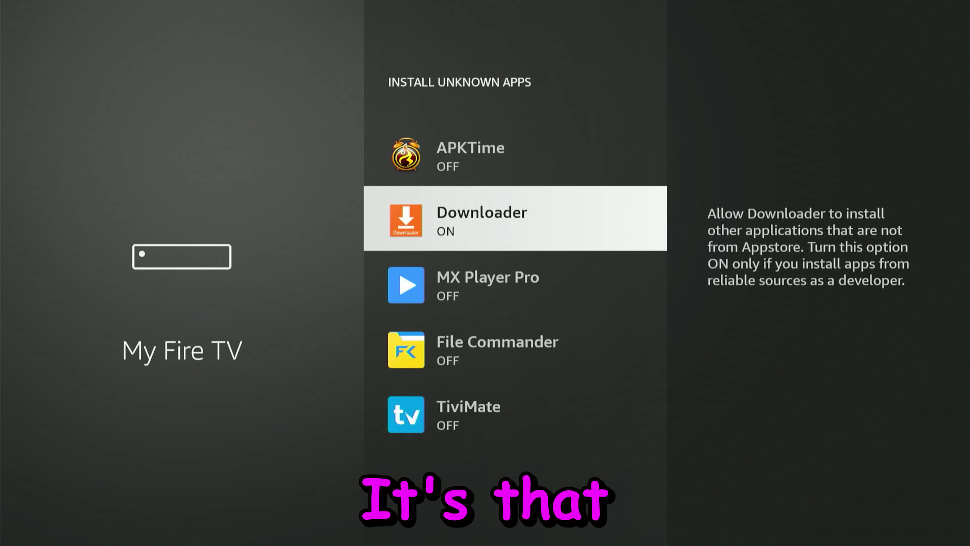
{"action": "key", "text": "Home"}
{"action": "key", "text": "Down"}
Step: Launch Downloader from Your Apps & Channels and highlight its URL field
{"action": "key", "text": "Up"}
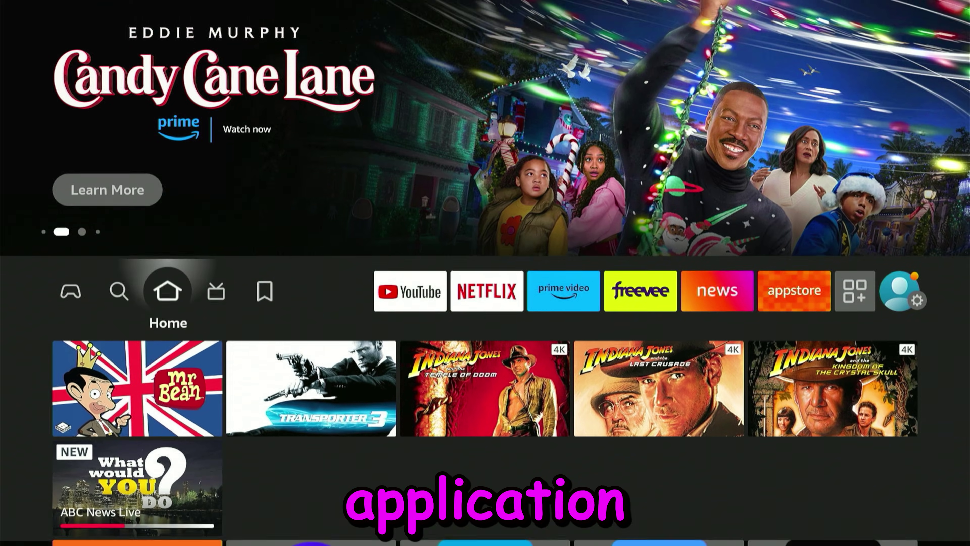
{"action": "key", "text": "Right"}
{"action": "key", "text": "Right"}
{"action": "key", "text": "Right"}
{"action": "key", "text": "Left"}
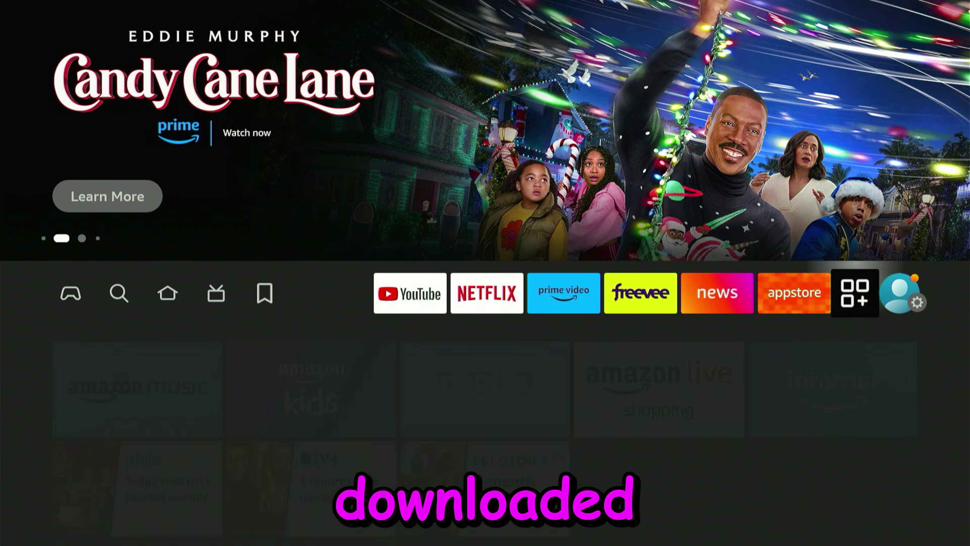
{"action": "key", "text": "Return"}
{"action": "key", "text": "Left"}
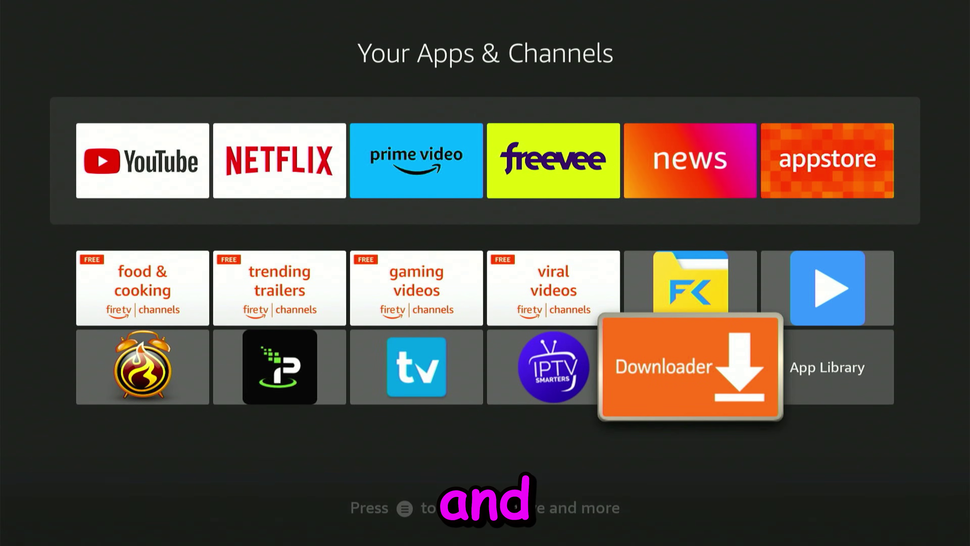
{"action": "key", "text": "Return"}
{"action": "key", "text": "Up"}
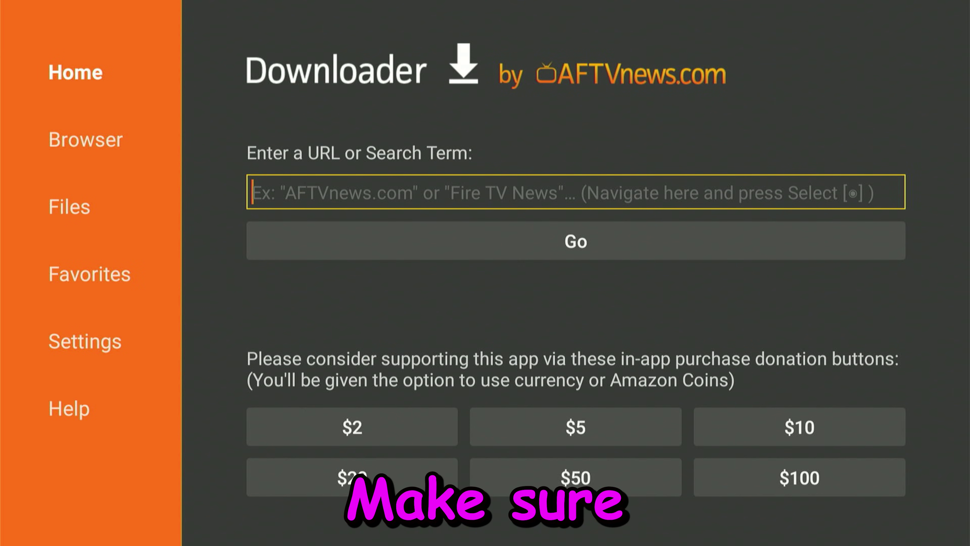
Step: Enter 10381 in Downloader's URL field and press Go
{"action": "key", "text": "Return"}
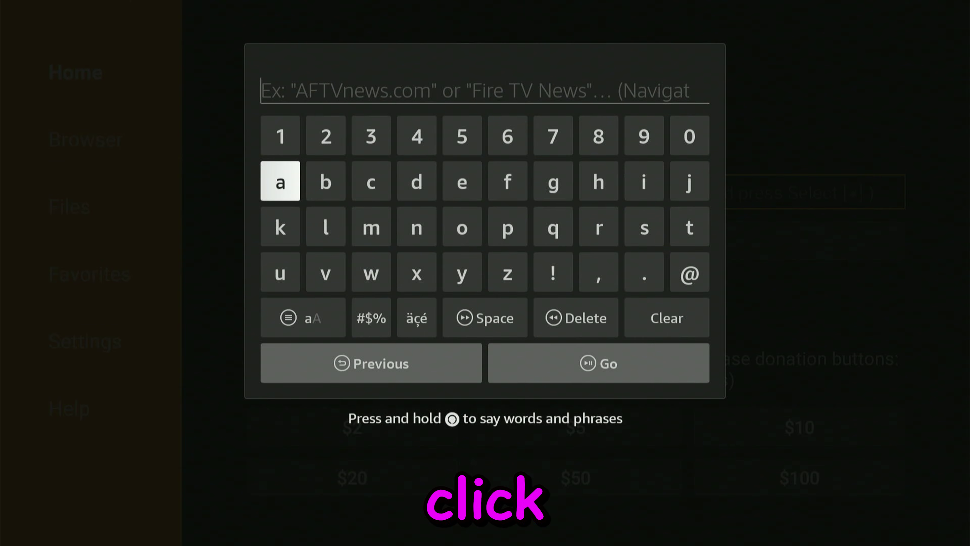
{"action": "key", "text": "Up"}
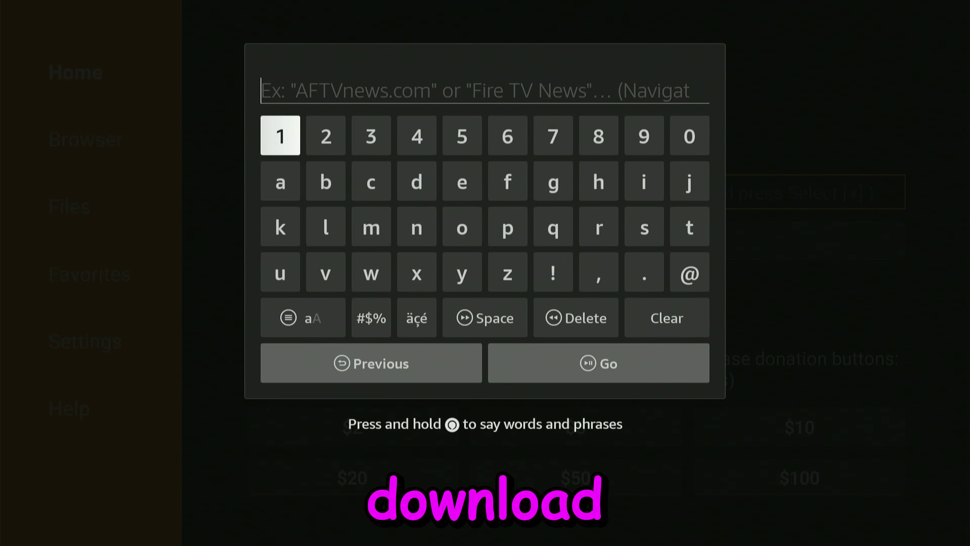
{"action": "key", "text": "Return"}
{"action": "key", "text": "Right"}
{"action": "key", "text": "Right"}
{"action": "key", "text": "Right"}
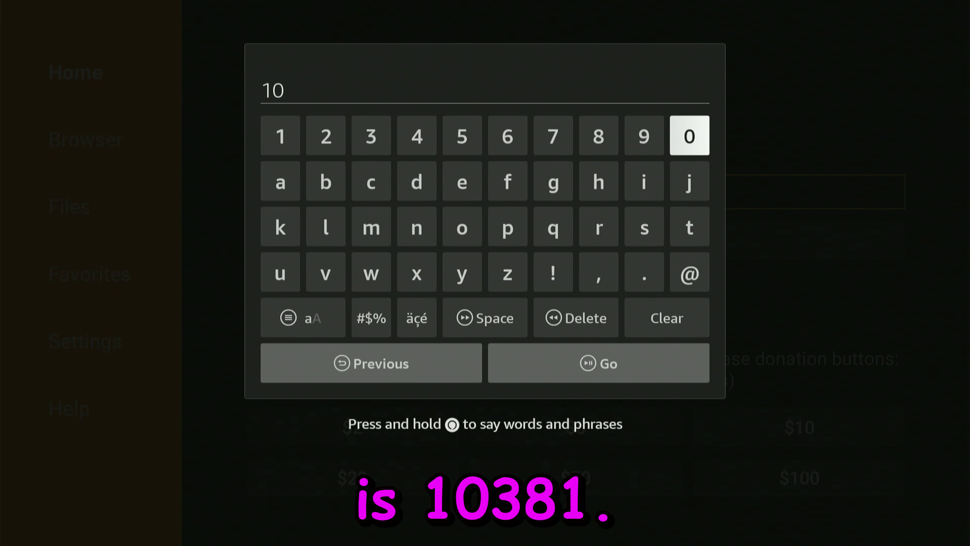
{"action": "key", "text": "Left"}
{"action": "key", "text": "Left"}
{"action": "key", "text": "Left"}
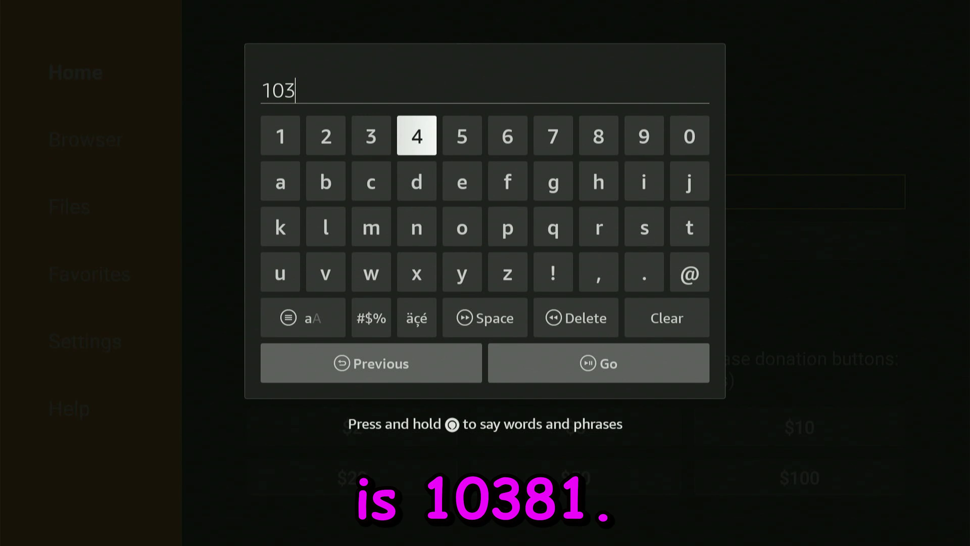
{"action": "key", "text": "Right"}
{"action": "key", "text": "Right"}
{"action": "key", "text": "Right"}
{"action": "key", "text": "Left"}
{"action": "key", "text": "Return"}
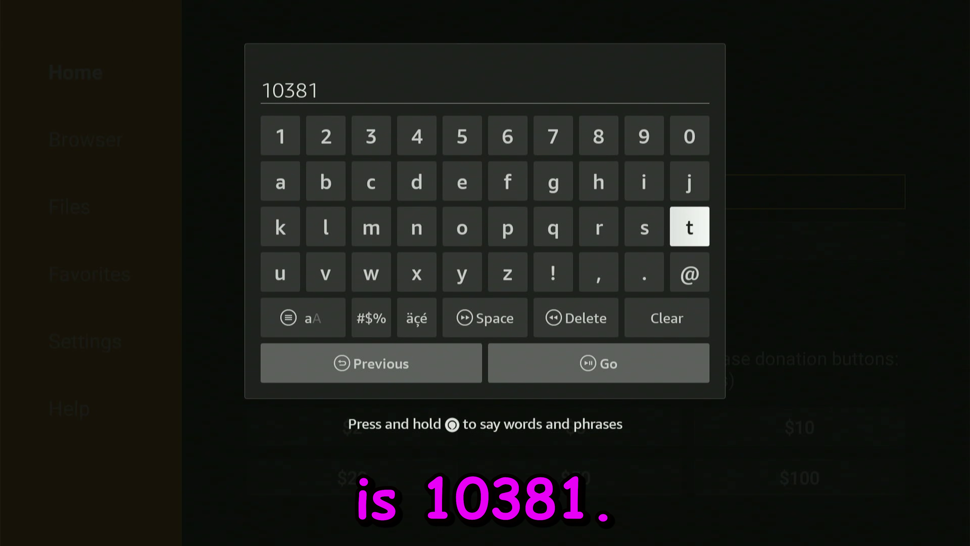
{"action": "key", "text": "Down"}
{"action": "key", "text": "Down"}
{"action": "key", "text": "Down"}
{"action": "key", "text": "Return"}
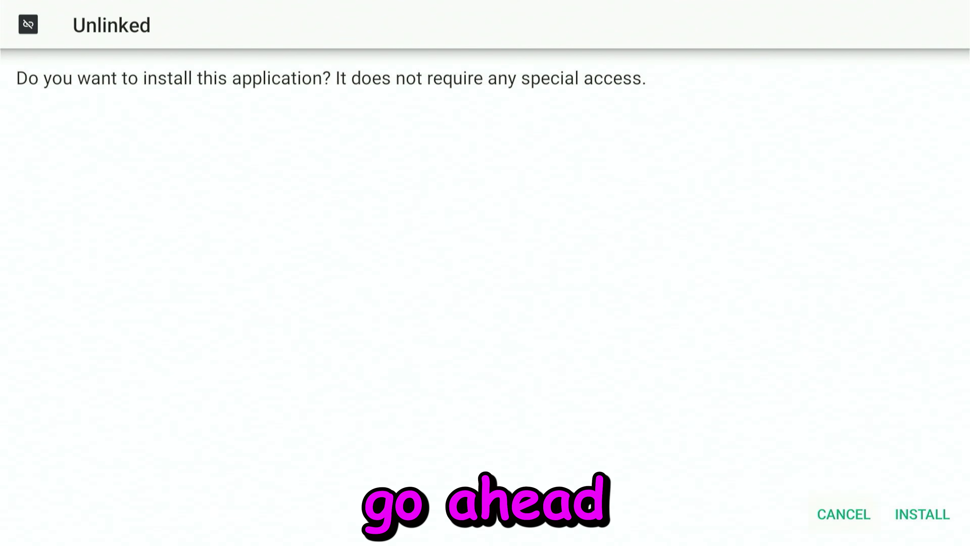
Step: Choose INSTALL on the Unlinked install prompt once the download finishes
{"action": "key", "text": "Right"}
{"action": "key", "text": "Return"}
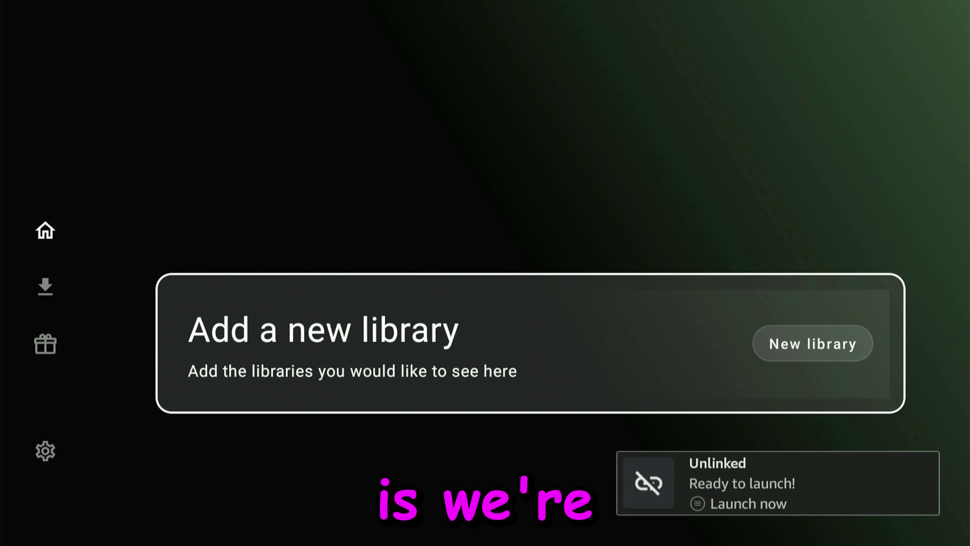
Step: Switch Unlinked ON under Developer Options > Install unknown apps, then return Home
{"action": "key", "text": "Home"}
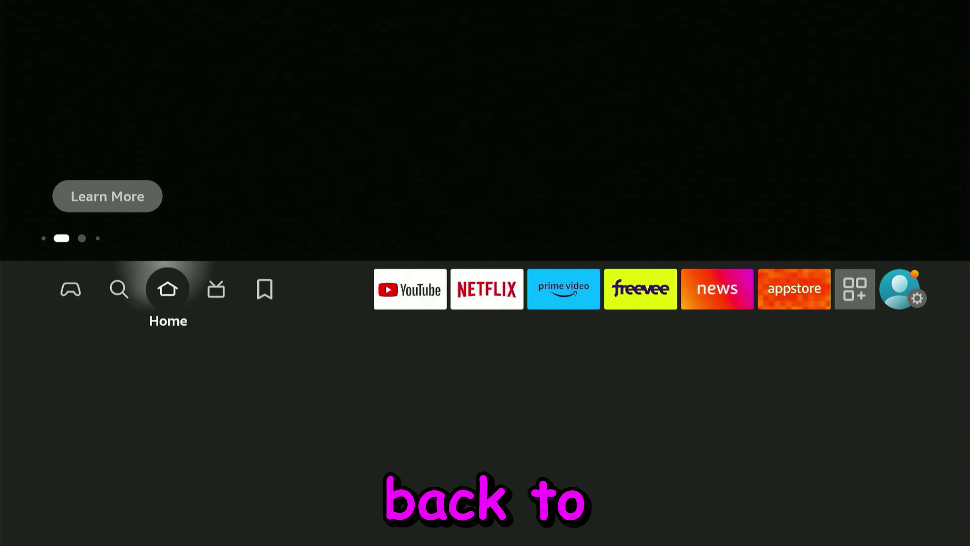
{"action": "key", "text": "Right"}
{"action": "key", "text": "Right"}
{"action": "key", "text": "Right"}
{"action": "key", "text": "Right"}
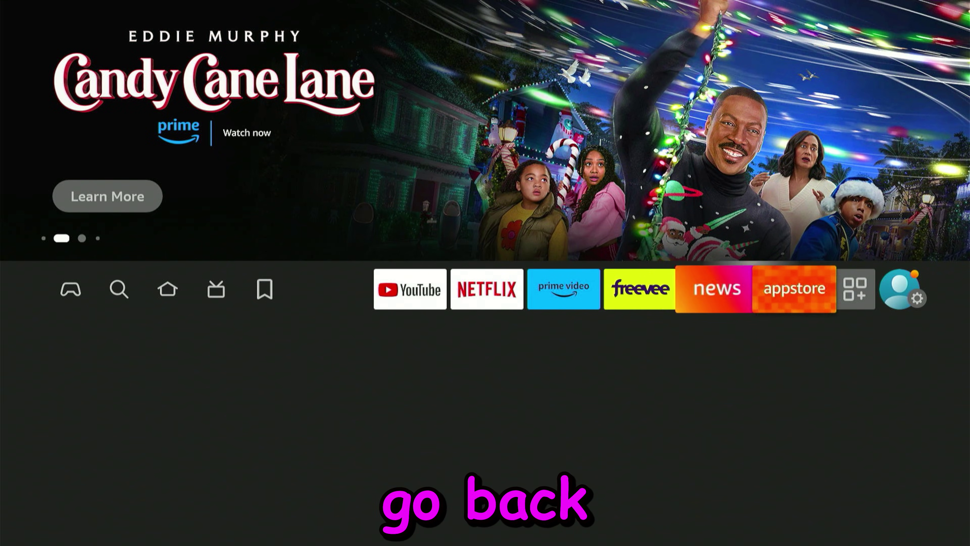
{"action": "key", "text": "Down"}
{"action": "key", "text": "Down"}
{"action": "key", "text": "Down"}
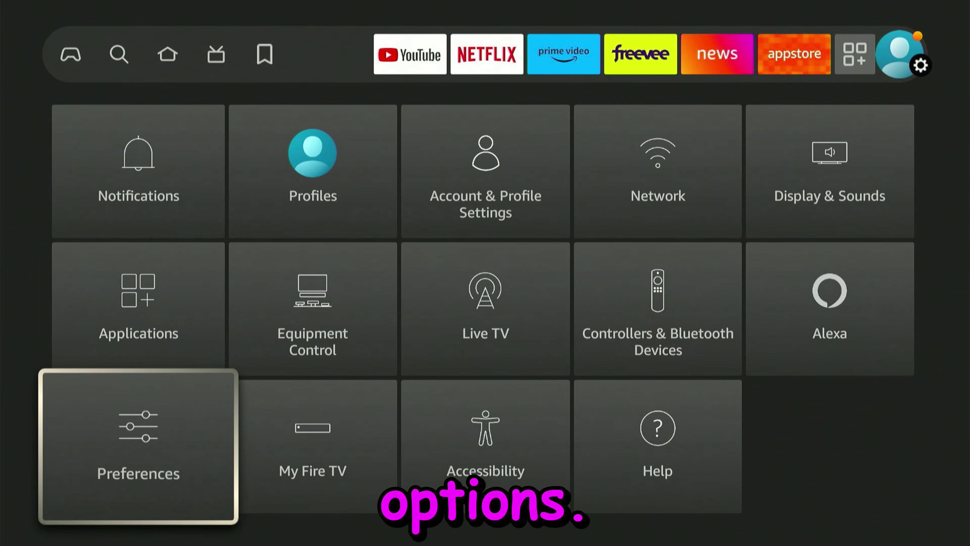
{"action": "key", "text": "Right"}
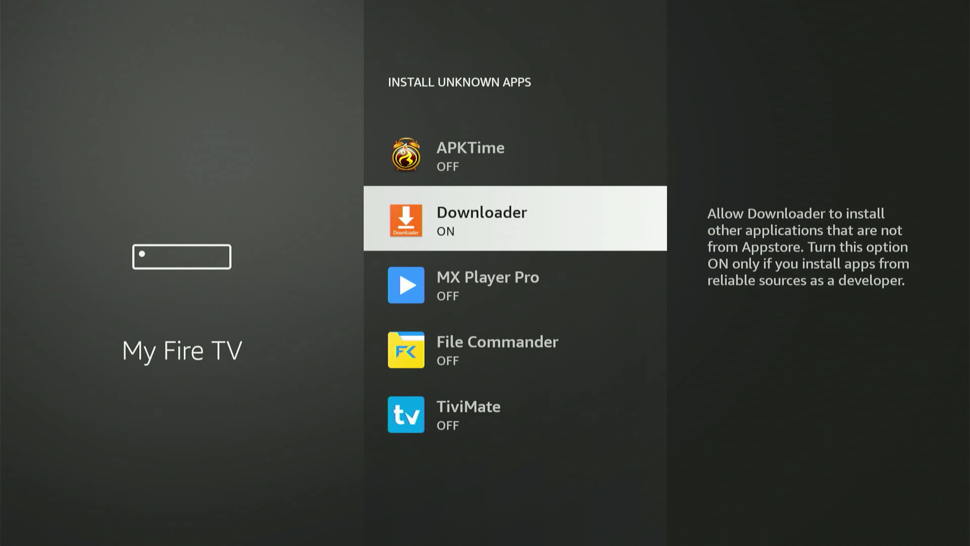
{"action": "key", "text": "Down"}
{"action": "key", "text": "Up"}
{"action": "key", "text": "Escape"}
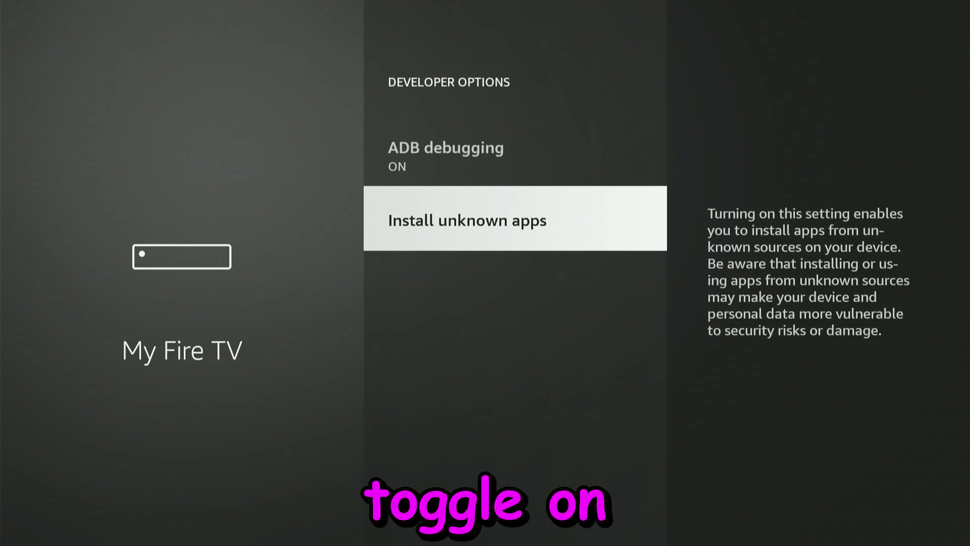
{"action": "key", "text": "Return"}
{"action": "key", "text": "Down"}
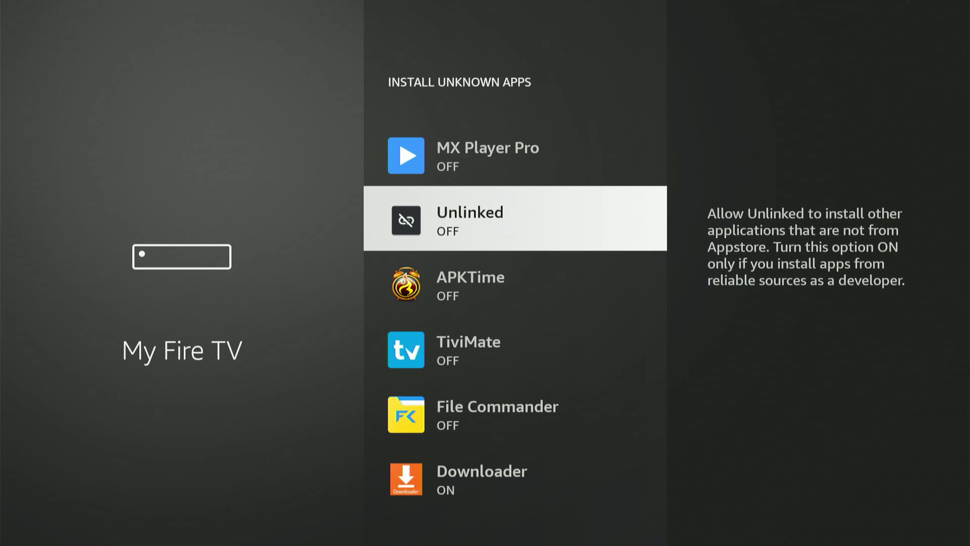
{"action": "key", "text": "Return"}
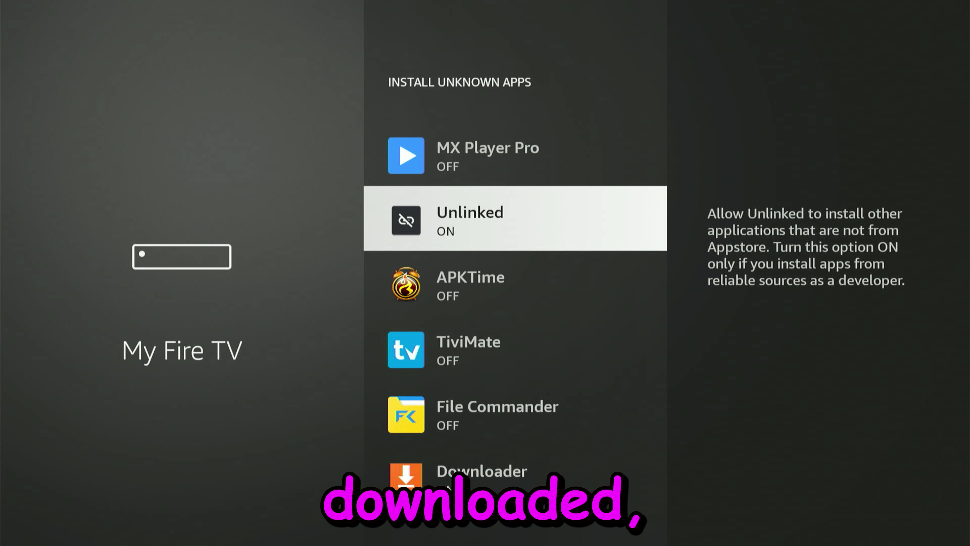
{"action": "key", "text": "Home"}
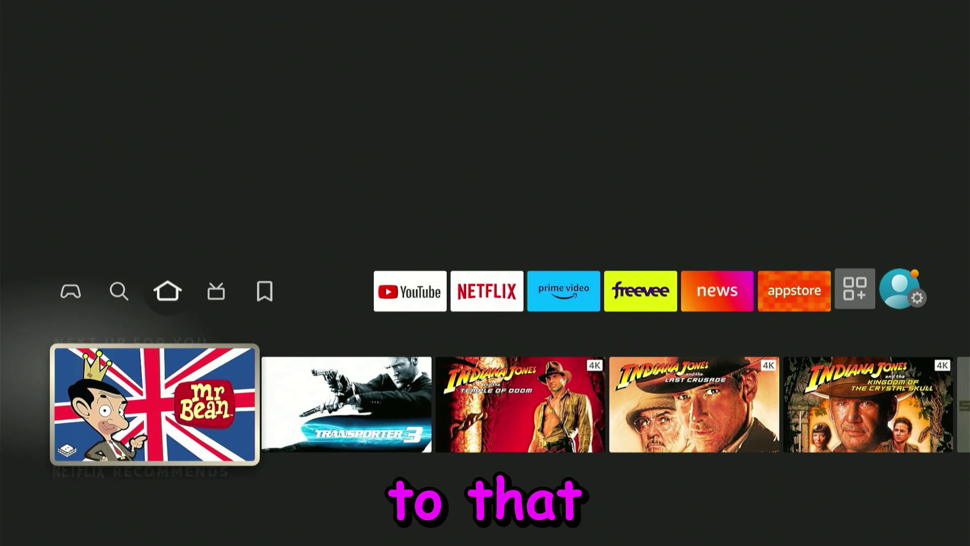
Step: Launch Unlinked from the apps list and choose Add a new library
{"action": "key", "text": "Right"}
{"action": "key", "text": "Right"}
{"action": "key", "text": "Right"}
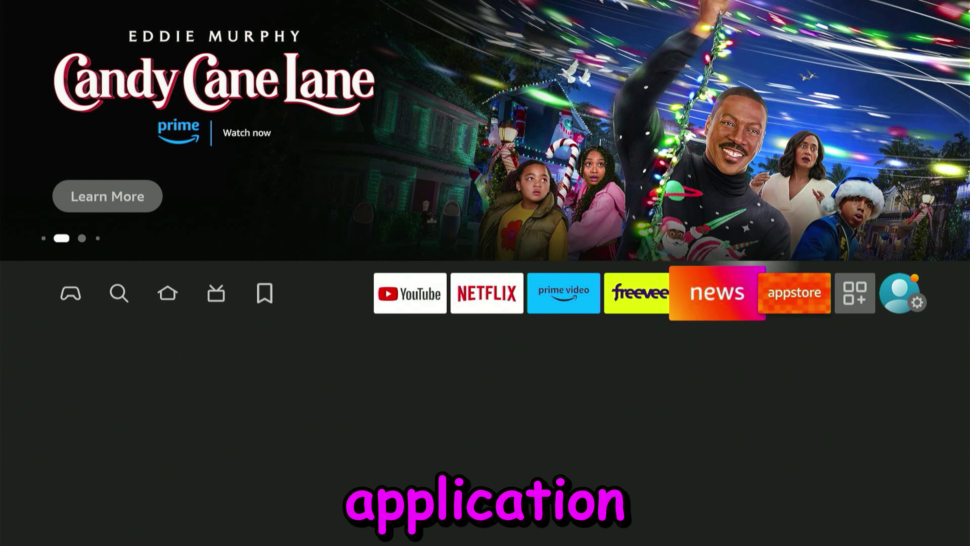
{"action": "key", "text": "Return"}
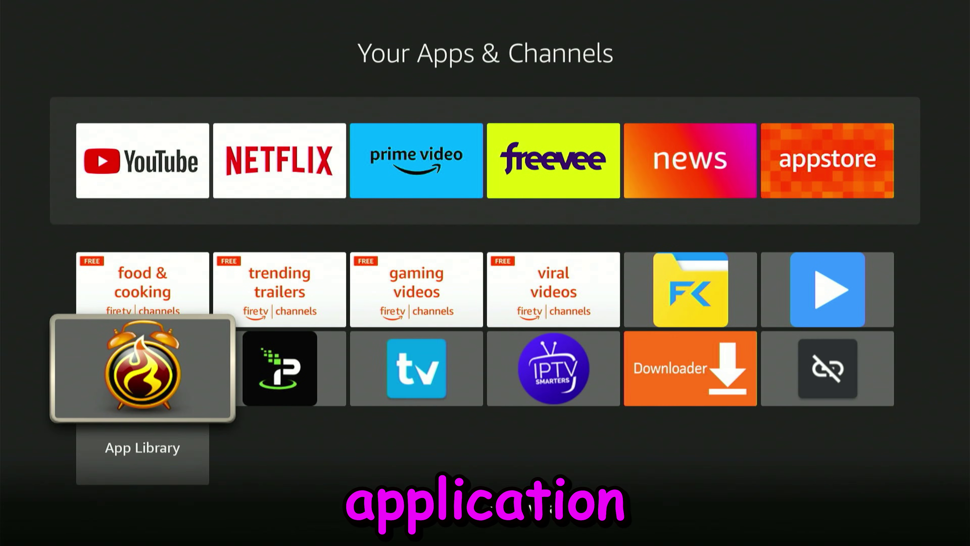
{"action": "key", "text": "Right"}
{"action": "key", "text": "Right"}
{"action": "key", "text": "Right"}
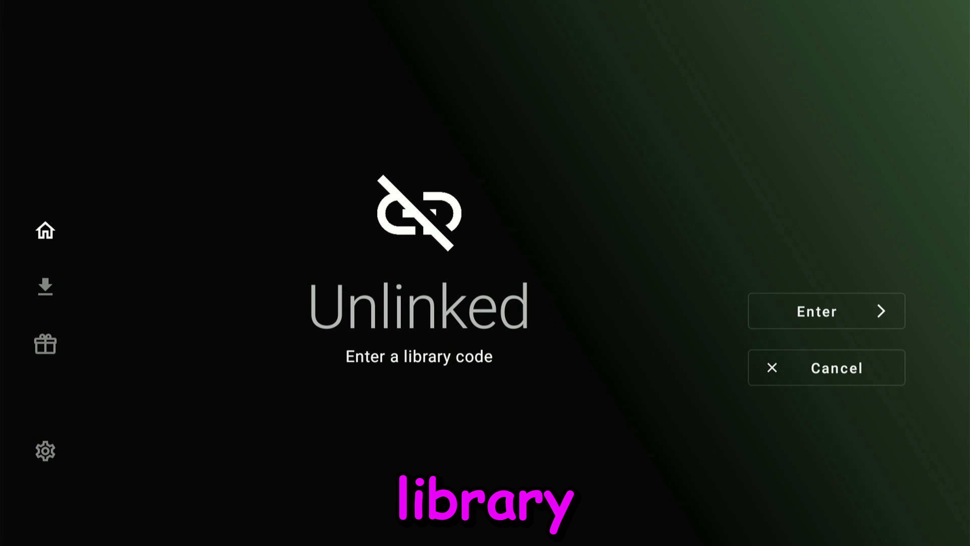
{"action": "key", "text": "Return"}
Step: Spell 'firestick' as the library code on the on-screen keyboard
{"action": "key", "text": "Down"}
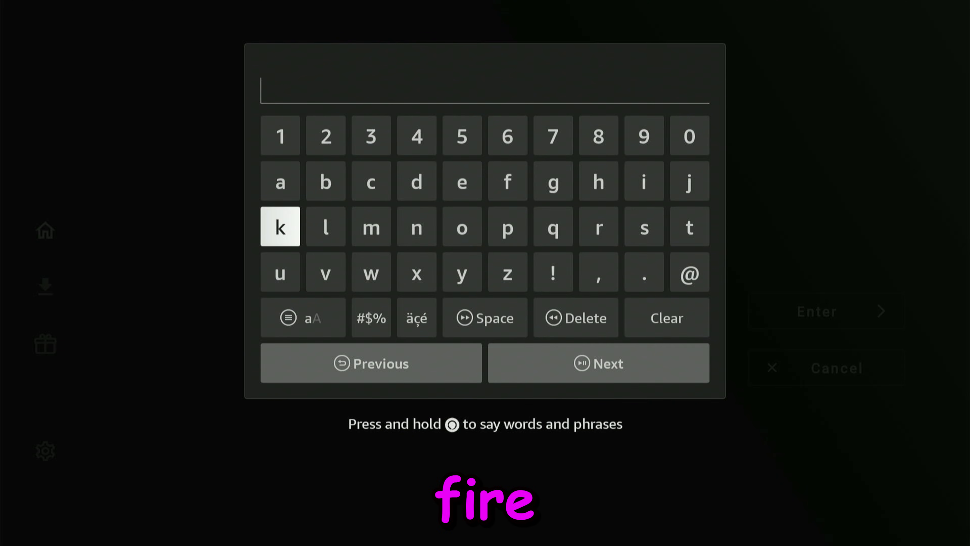
{"action": "key", "text": "Right"}
{"action": "key", "text": "Right"}
{"action": "key", "text": "Right"}
{"action": "key", "text": "Right"}
{"action": "key", "text": "Right"}
{"action": "key", "text": "Up"}
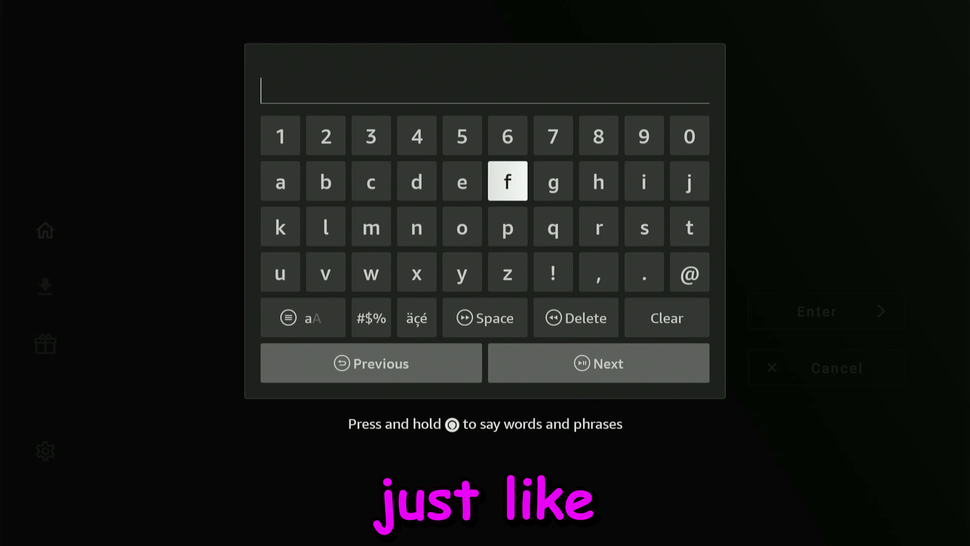
{"action": "key", "text": "Return"}
{"action": "key", "text": "Left"}
{"action": "key", "text": "Left"}
{"action": "key", "text": "Down"}
{"action": "key", "text": "Right"}
{"action": "key", "text": "Right"}
{"action": "key", "text": "Right"}
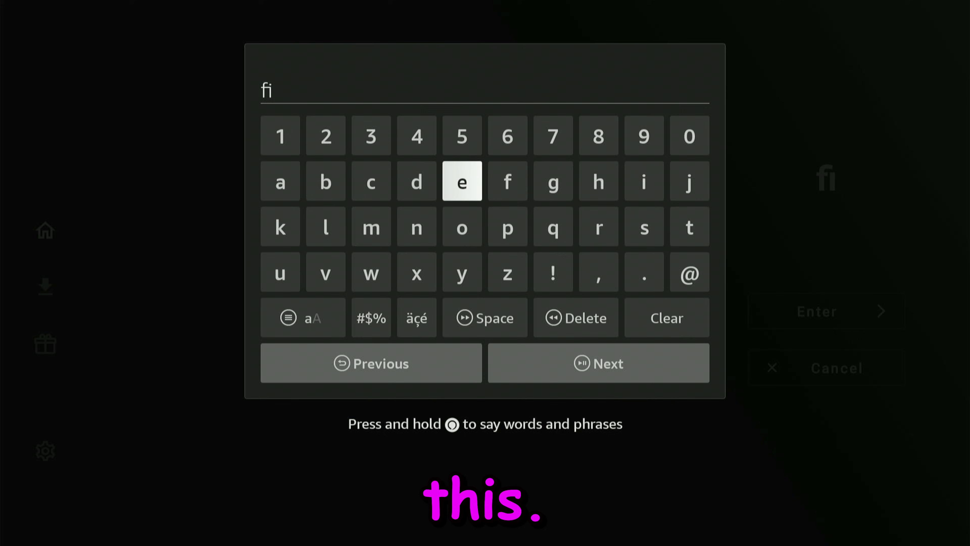
{"action": "key", "text": "Down"}
{"action": "key", "text": "Left"}
{"action": "key", "text": "Left"}
{"action": "key", "text": "Right"}
{"action": "key", "text": "Right"}
{"action": "key", "text": "Right"}
{"action": "key", "text": "Right"}
{"action": "key", "text": "Right"}
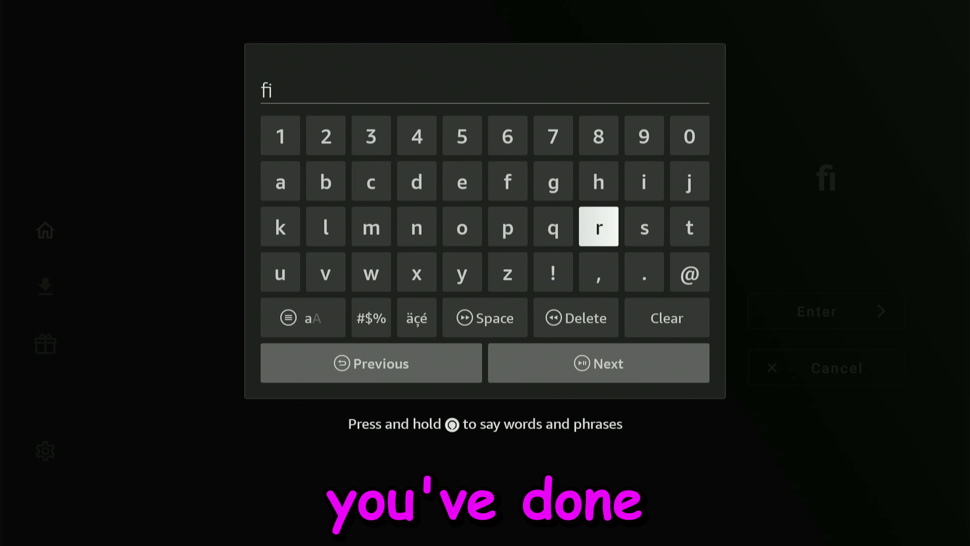
{"action": "key", "text": "Return"}
{"action": "key", "text": "Left"}
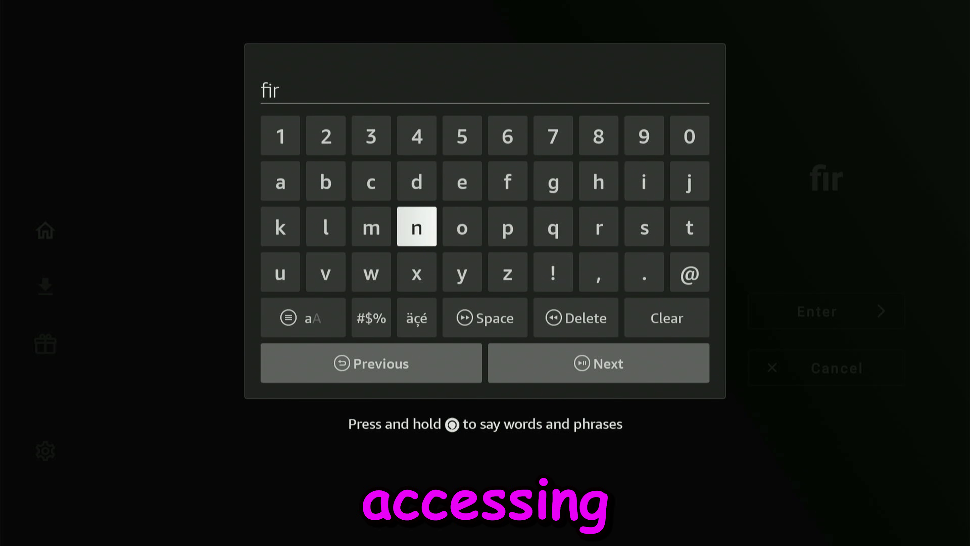
{"action": "key", "text": "Up"}
{"action": "key", "text": "Down"}
{"action": "key", "text": "Down"}
{"action": "key", "text": "Left"}
{"action": "key", "text": "Left"}
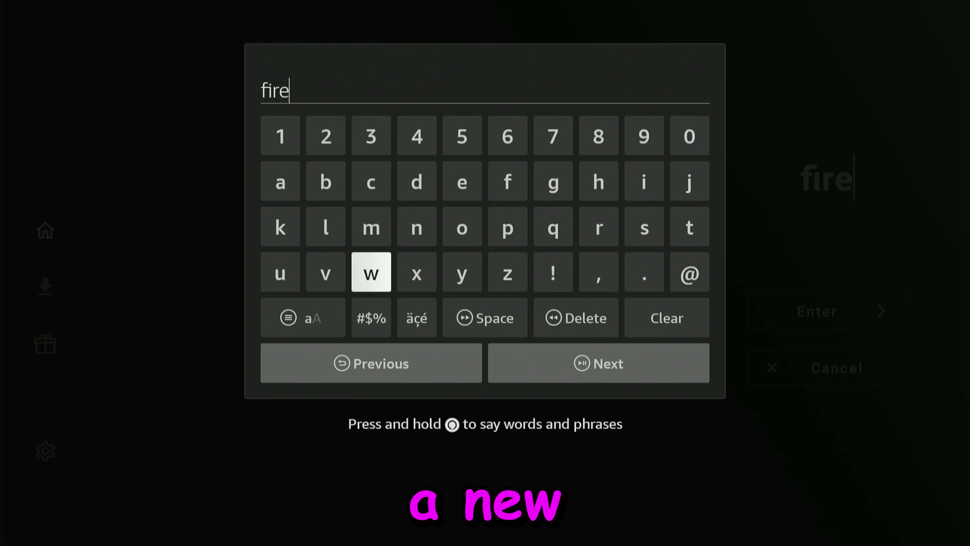
{"action": "key", "text": "Right"}
{"action": "key", "text": "Right"}
{"action": "key", "text": "Right"}
{"action": "key", "text": "Right"}
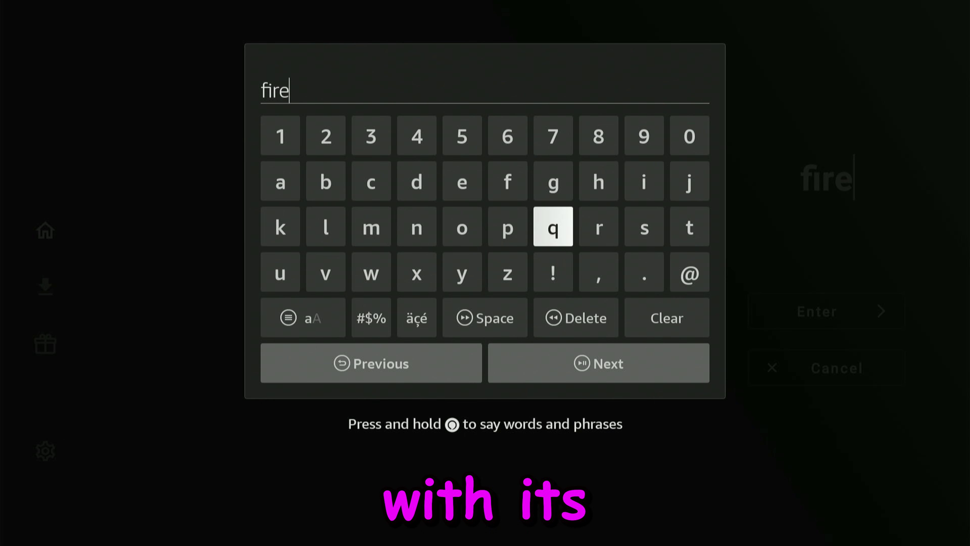
{"action": "key", "text": "Return"}
{"action": "key", "text": "Right"}
{"action": "key", "text": "Return"}
{"action": "key", "text": "Up"}
{"action": "key", "text": "Left"}
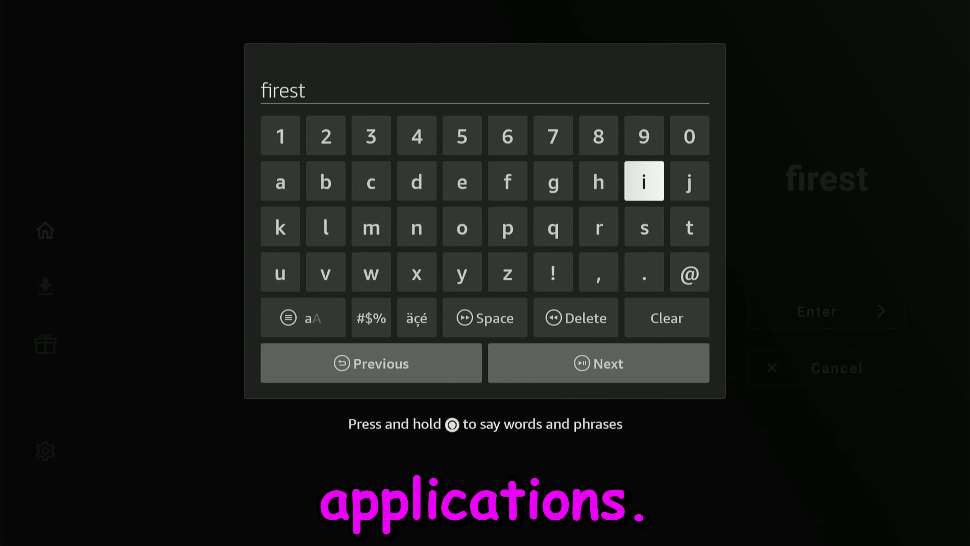
{"action": "key", "text": "Return"}
{"action": "key", "text": "Left"}
{"action": "key", "text": "Left"}
{"action": "key", "text": "Left"}
{"action": "key", "text": "Left"}
{"action": "key", "text": "Left"}
{"action": "key", "text": "Left"}
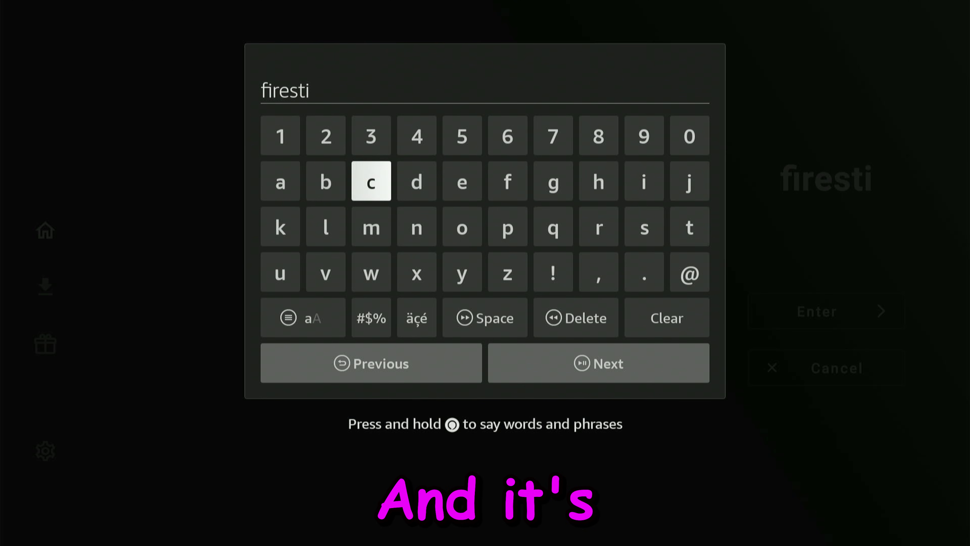
{"action": "key", "text": "Return"}
{"action": "key", "text": "Down"}
{"action": "key", "text": "Right"}
{"action": "key", "text": "Right"}
{"action": "key", "text": "Right"}
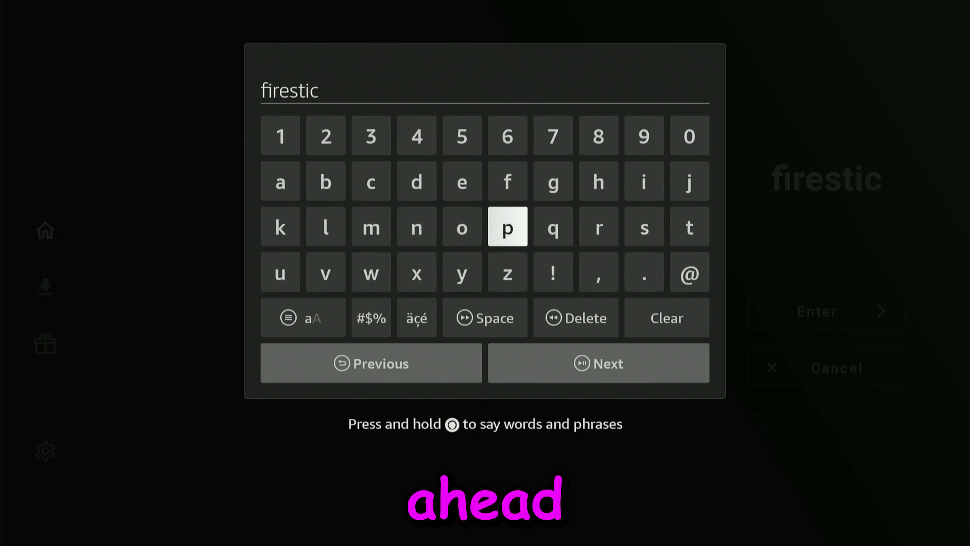
{"action": "key", "text": "Left"}
{"action": "key", "text": "Left"}
{"action": "key", "text": "Left"}
{"action": "key", "text": "Left"}
{"action": "key", "text": "Left"}
{"action": "key", "text": "Return"}
{"action": "key", "text": "Down"}
{"action": "key", "text": "Down"}
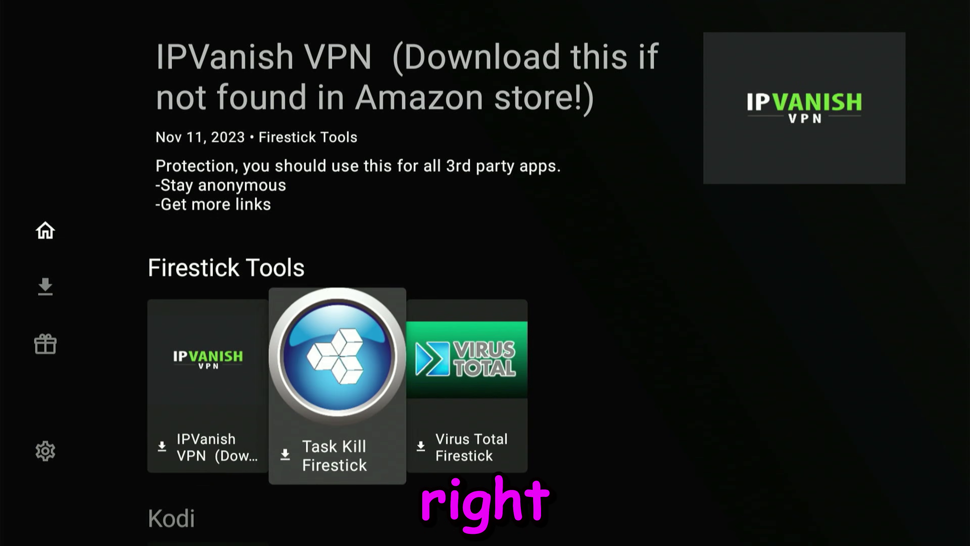
{"action": "key", "text": "Right"}
Step: Select the IPVanish VPN tile in Firestick Tools and start its download
{"action": "key", "text": "Left"}
{"action": "key", "text": "Left"}
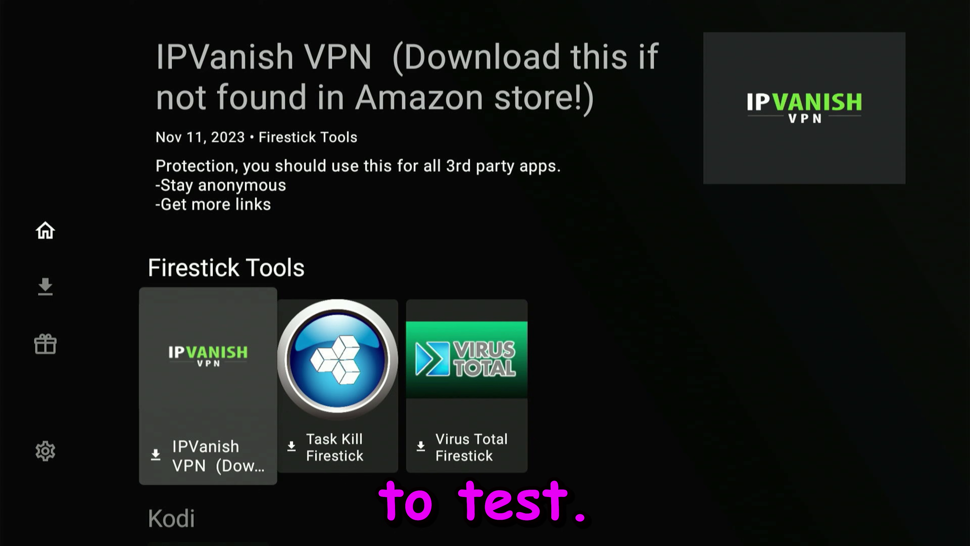
{"action": "key", "text": "Right"}
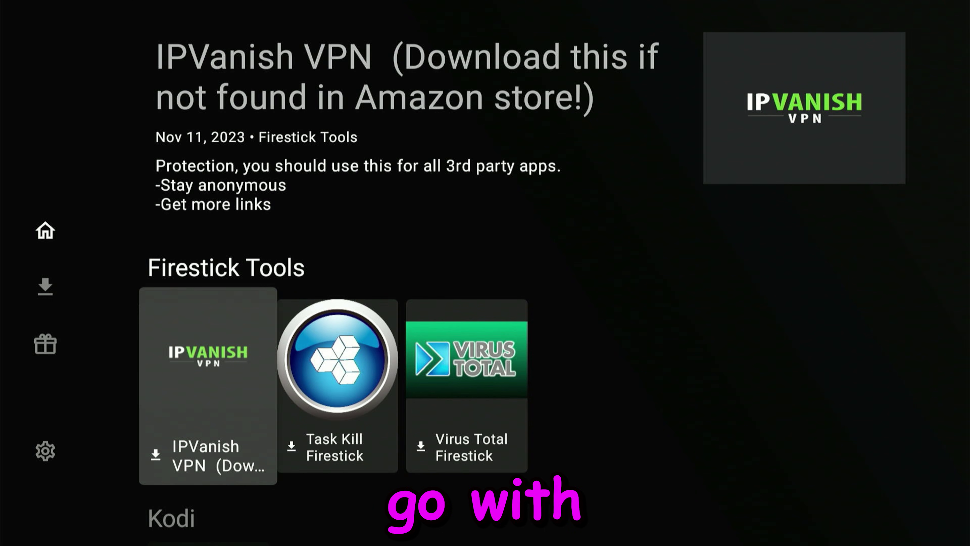
{"action": "key", "text": "Return"}
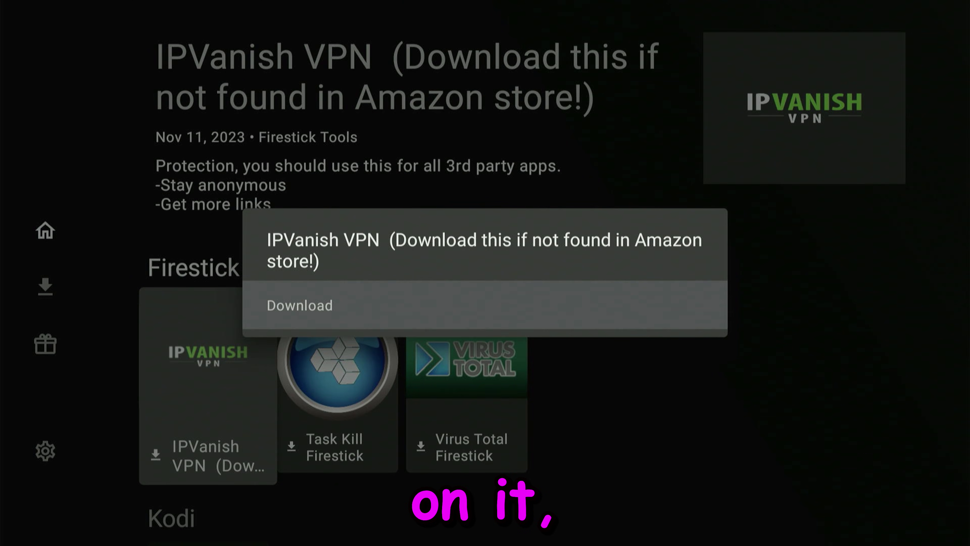
{"action": "key", "text": "Return"}
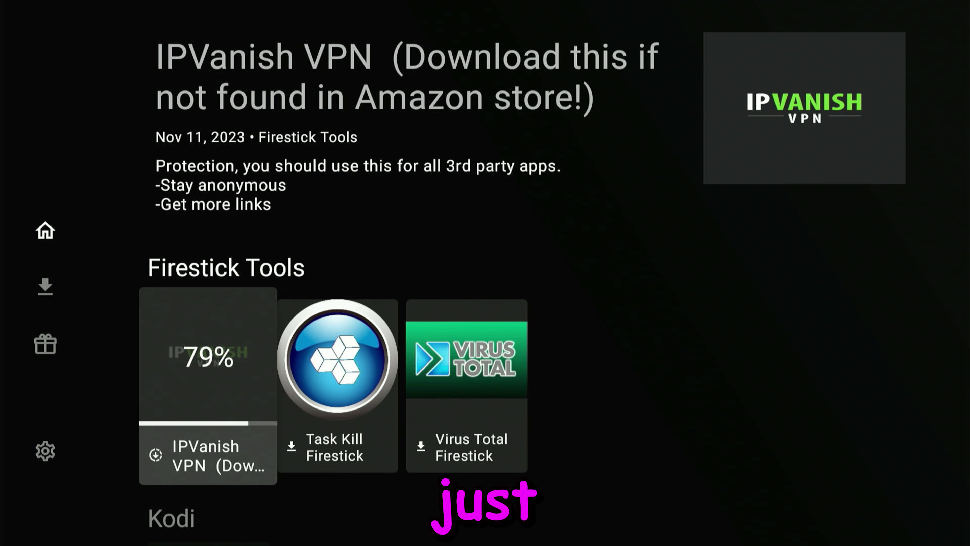
Step: Start installing the downloaded IPVanish VPN and confirm the update in the package installer
{"action": "key", "text": "Return"}
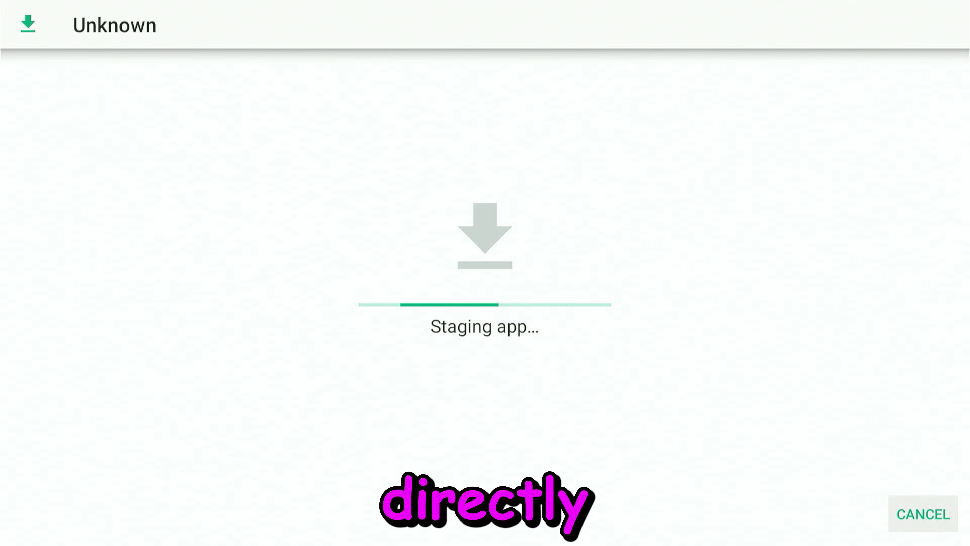
{"action": "key", "text": "Right"}
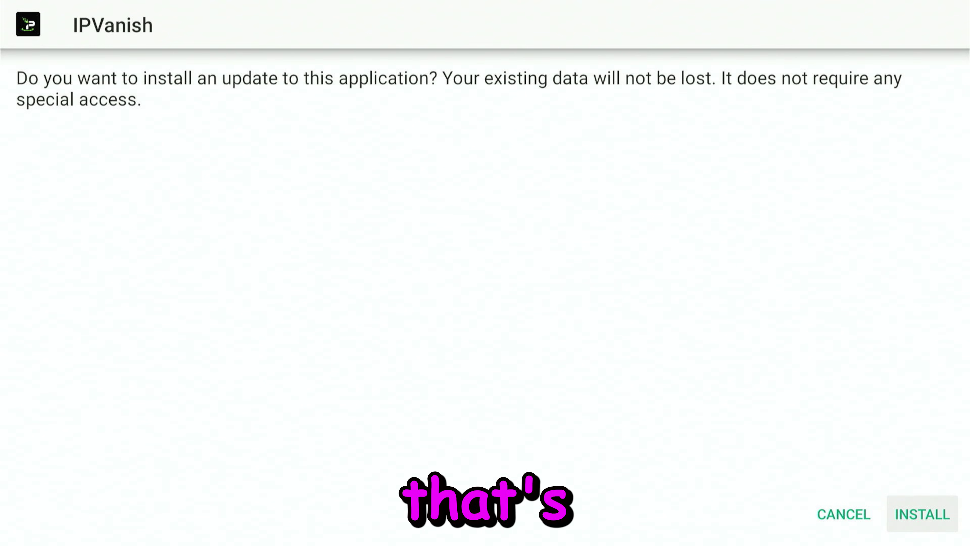
{"action": "key", "text": "Return"}
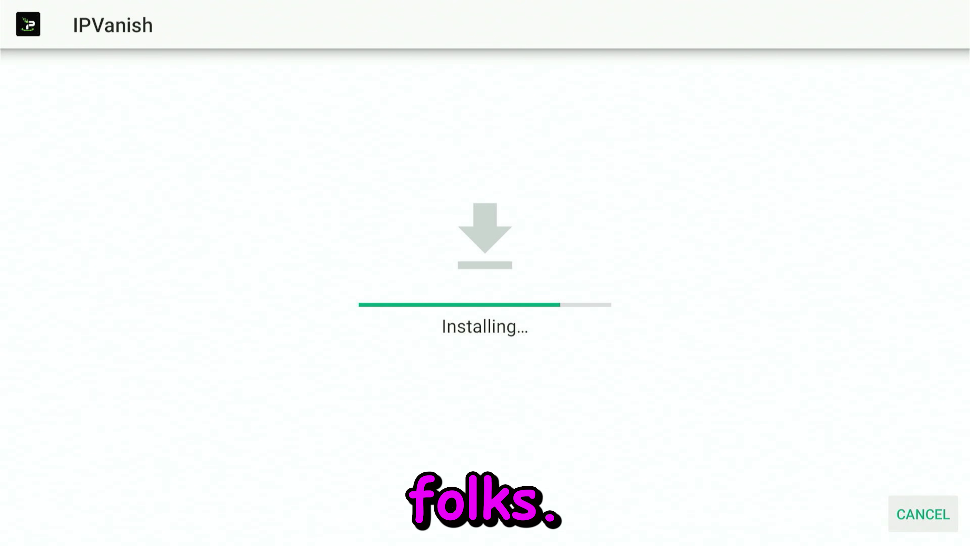